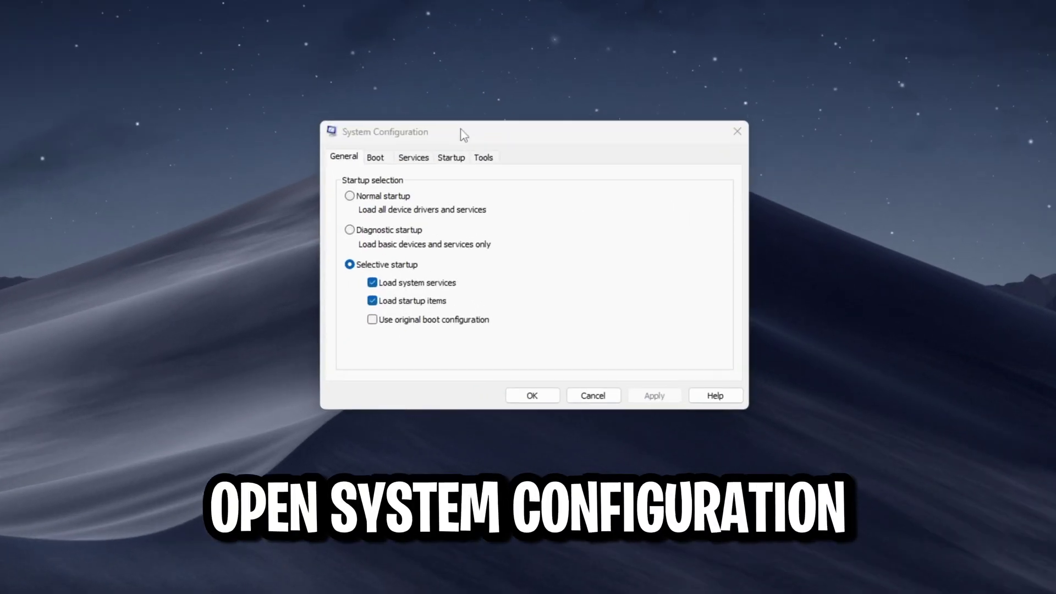
- Limit the boot's advanced options to 8 processors in System Configuration
click(433, 134)
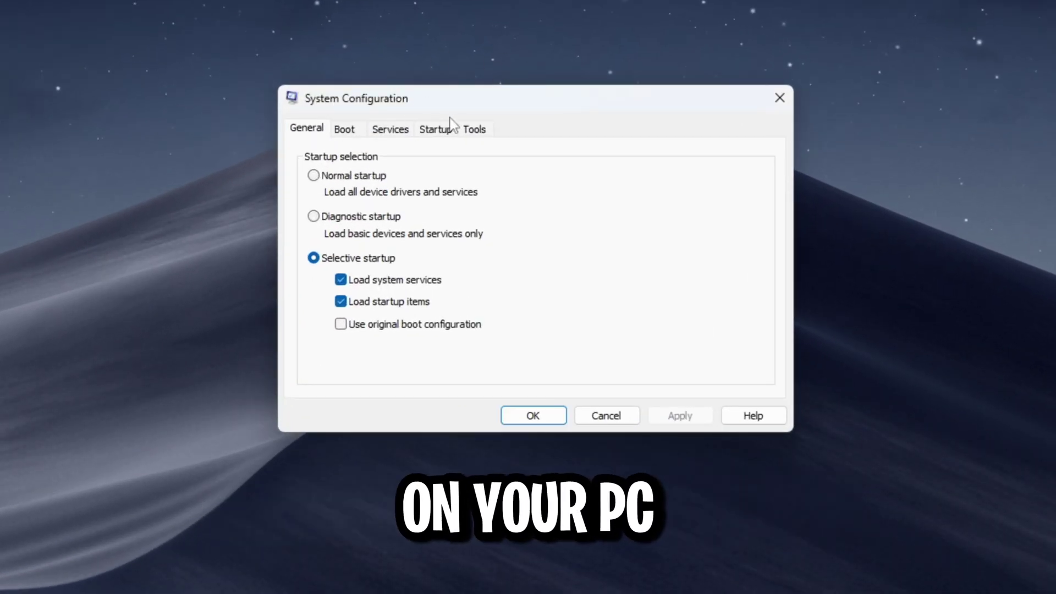
click(347, 129)
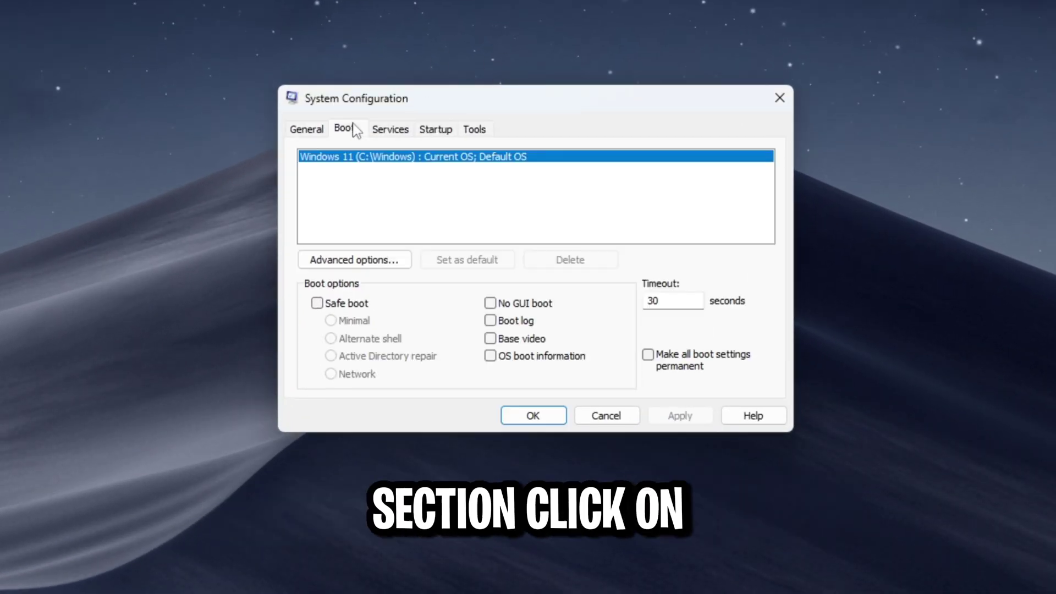
click(347, 261)
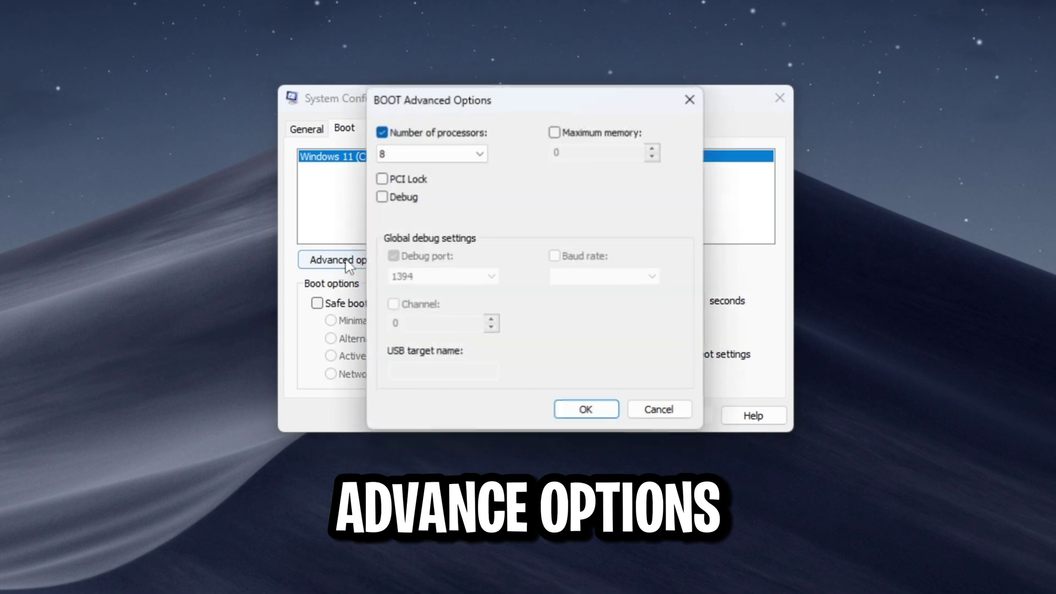
click(389, 154)
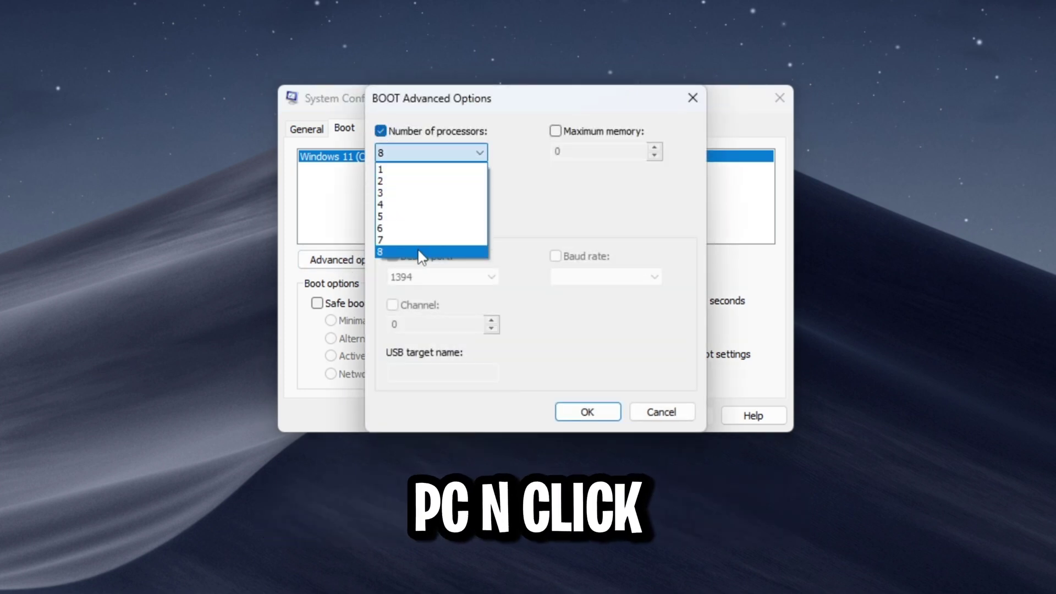
click(421, 253)
click(587, 412)
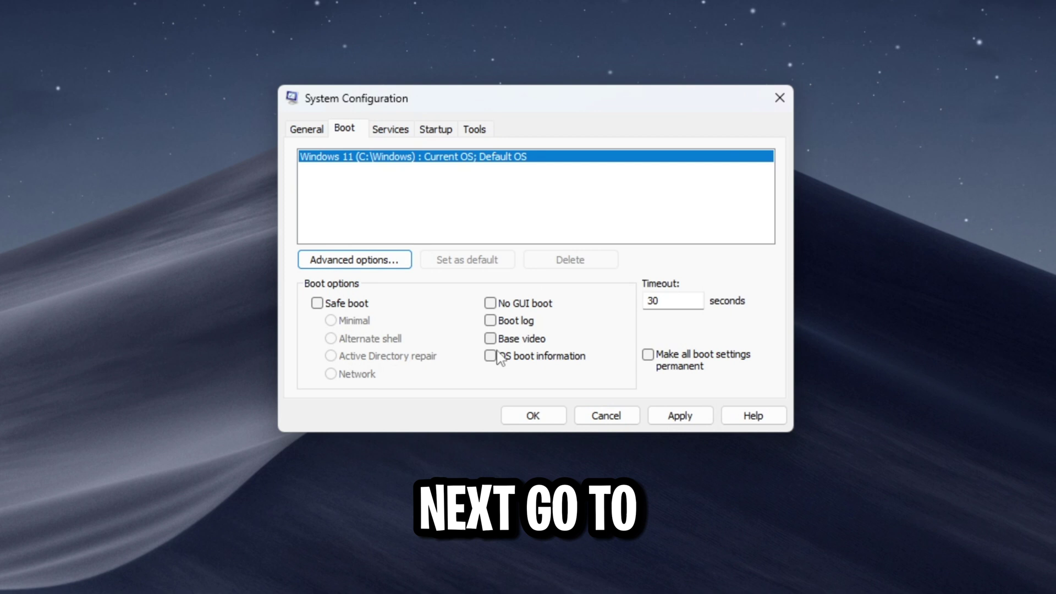
- Hide Microsoft services, then uncheck Apple Mobile Device Service and GBTECService
click(384, 132)
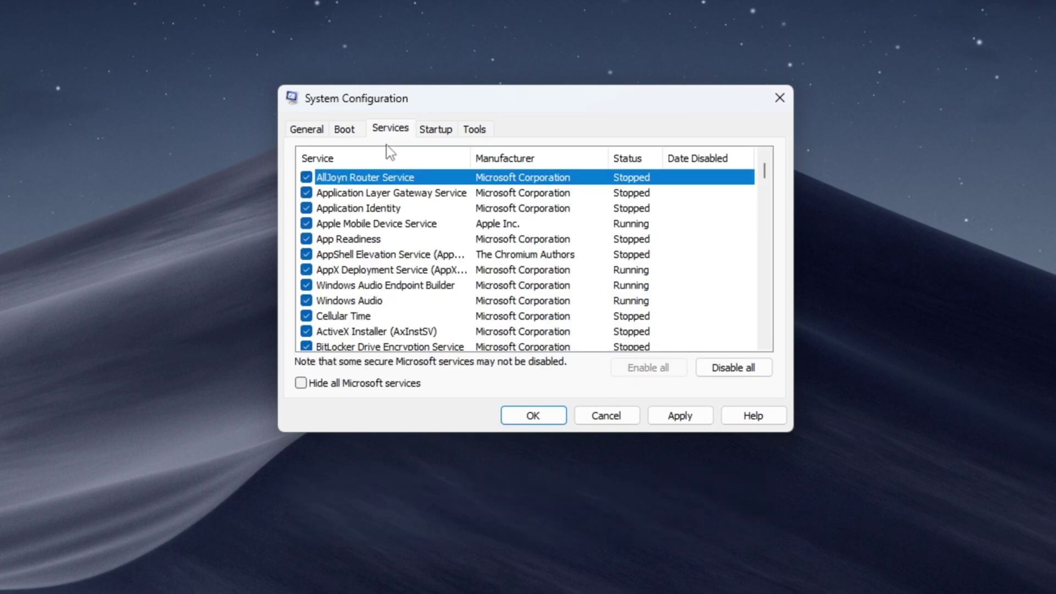
click(309, 384)
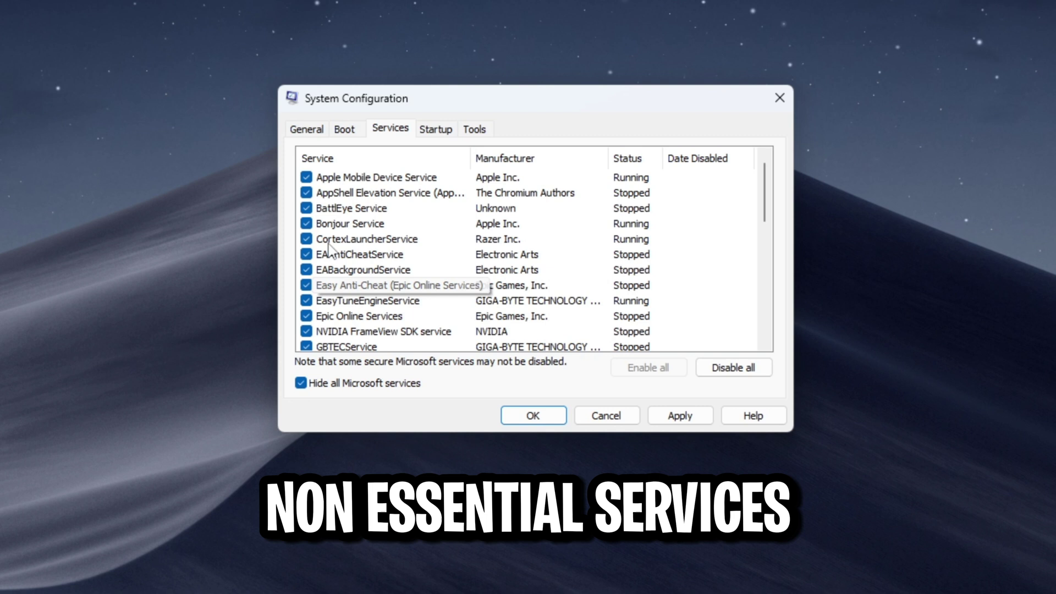
click(307, 177)
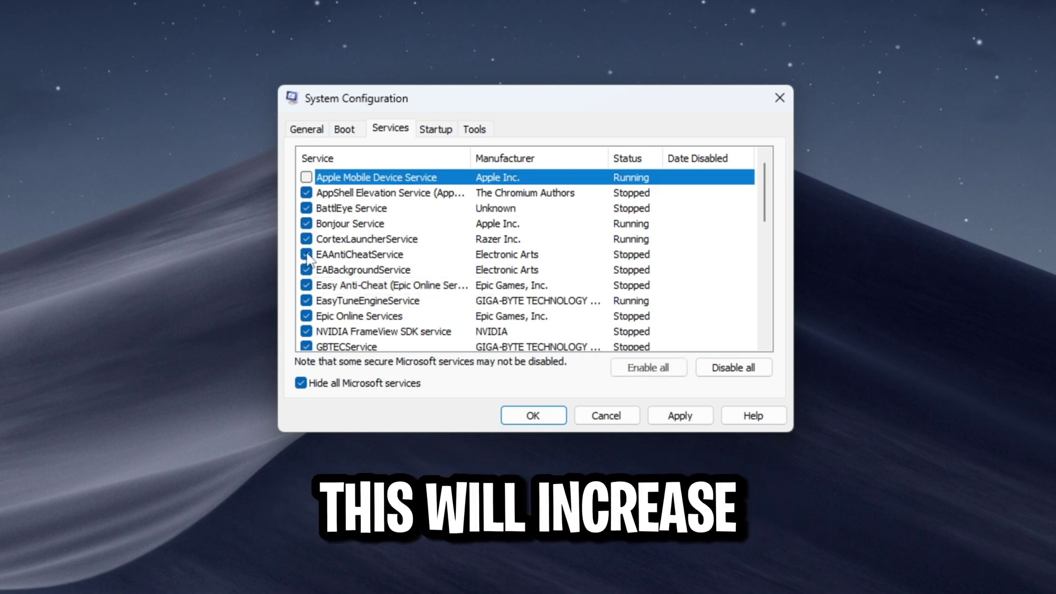
click(307, 346)
click(341, 454)
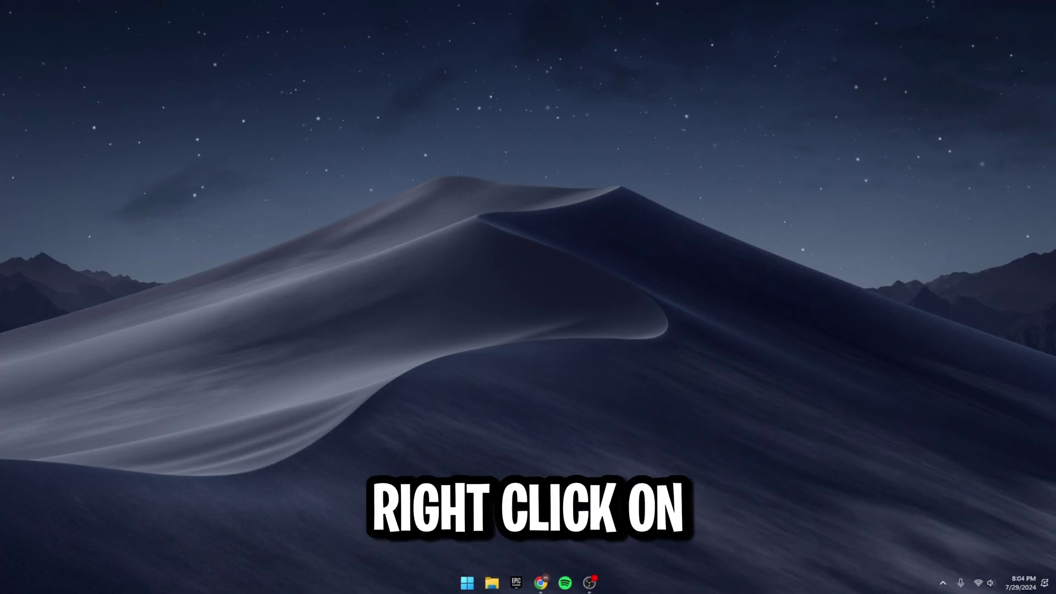
- Disable the steam entry in Task Manager's Startup apps
right_click(679, 584)
click(691, 541)
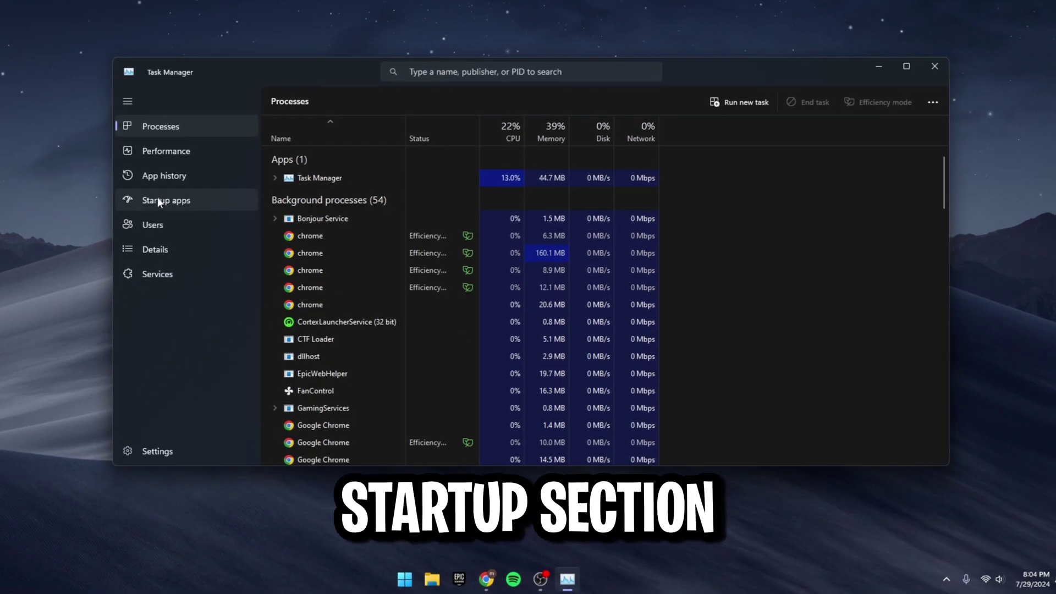
click(157, 200)
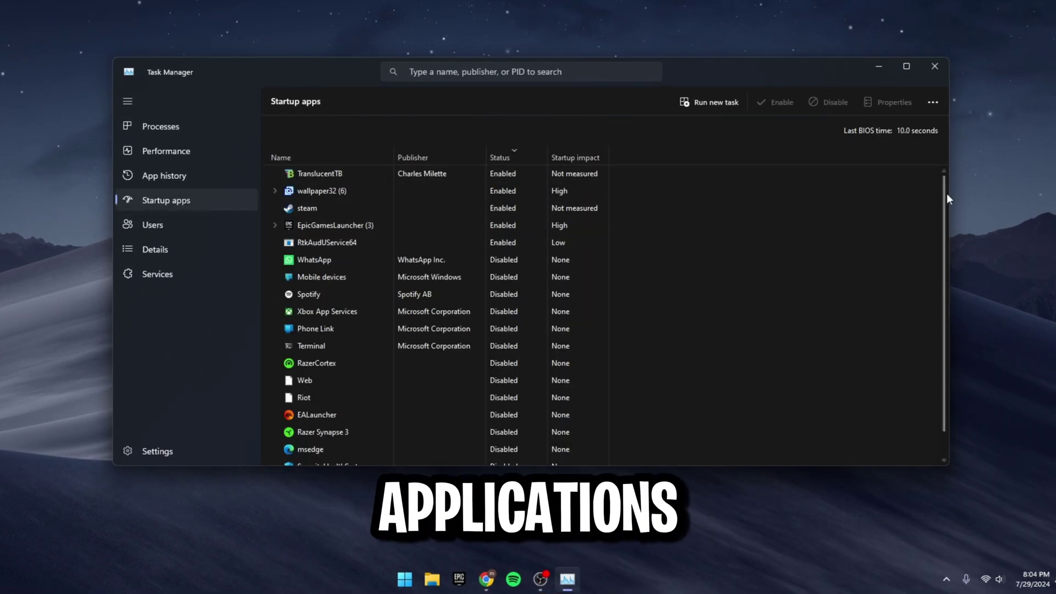
mouse_move(946, 193)
mouse_down()
mouse_move(952, 246)
mouse_move(952, 177)
mouse_up()
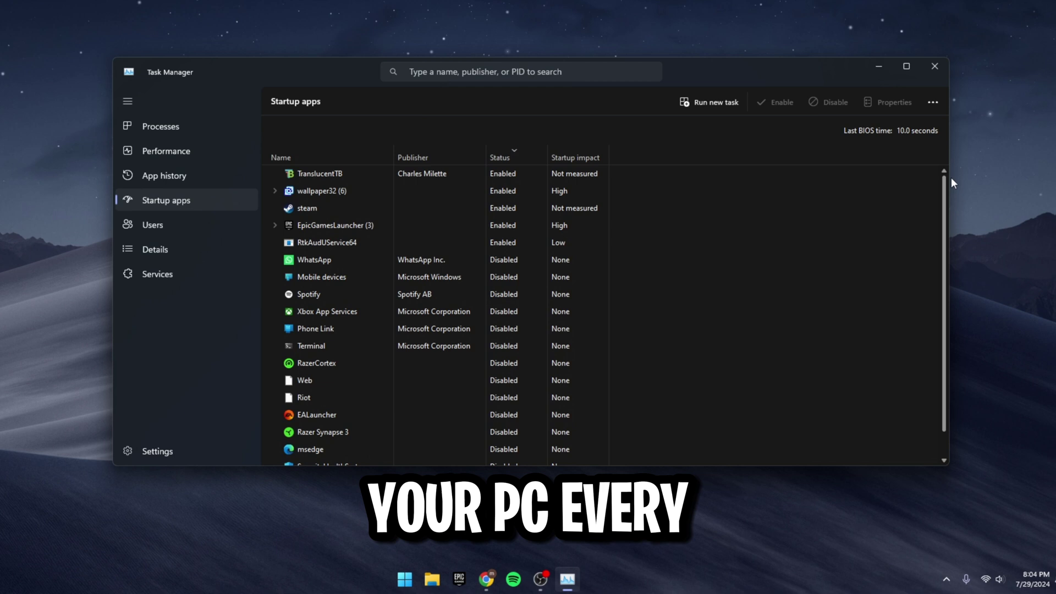
right_click(504, 208)
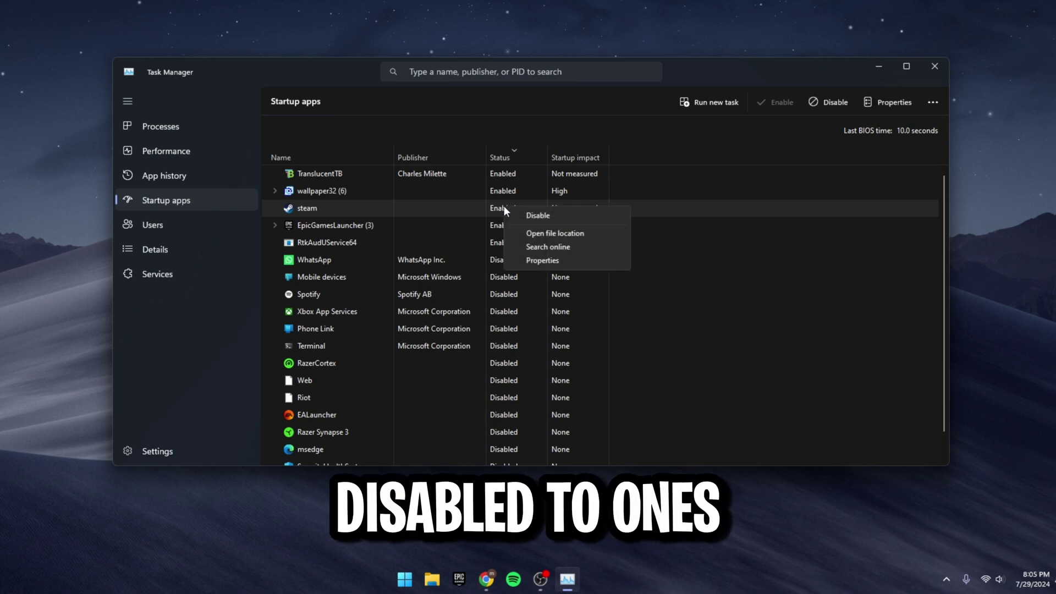
click(523, 215)
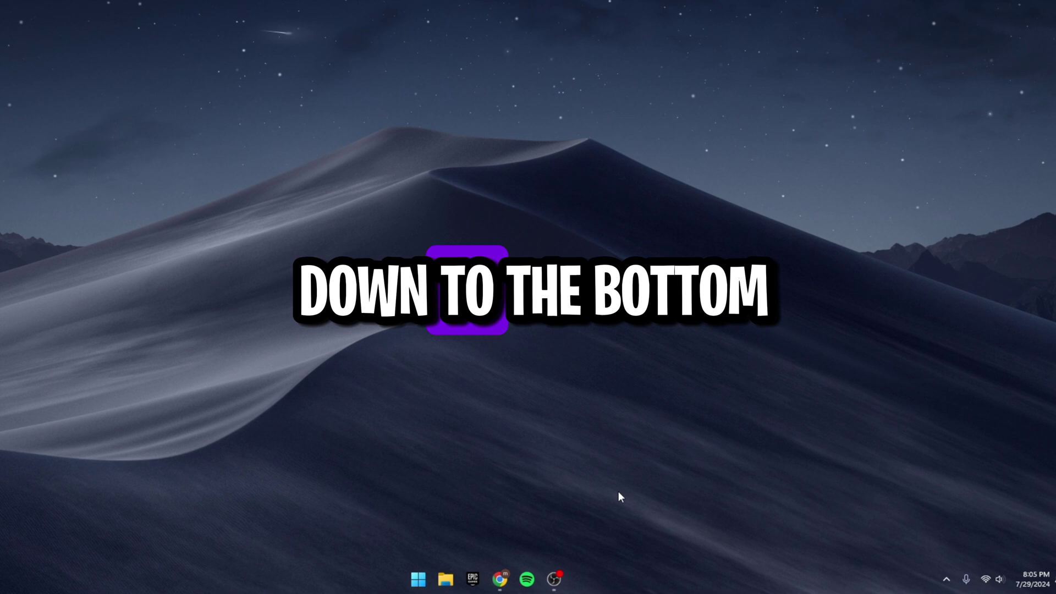
- Exit Steam from its hidden system tray icon
click(947, 580)
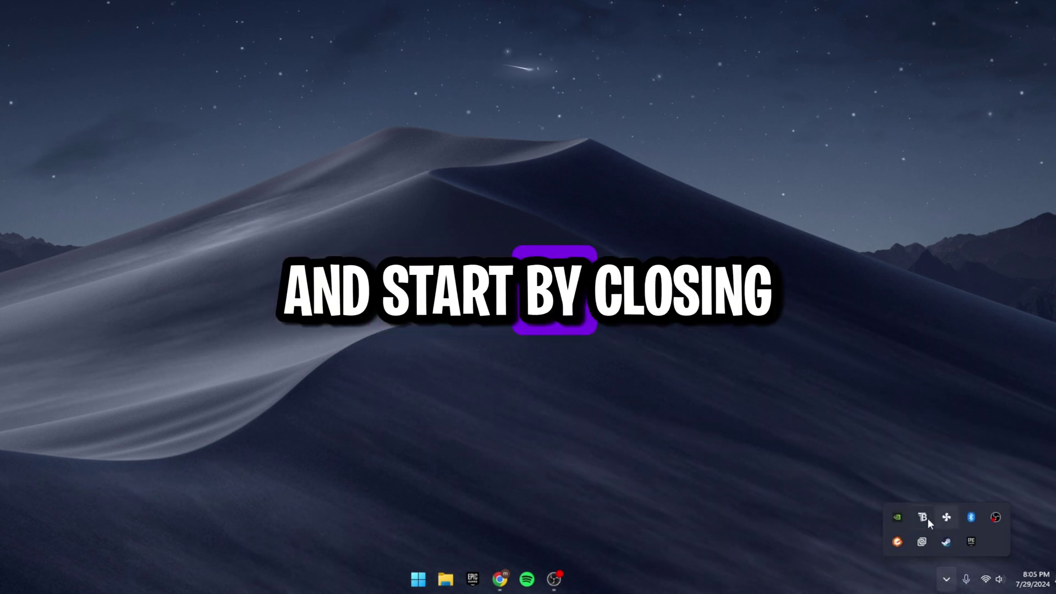
right_click(945, 542)
click(967, 532)
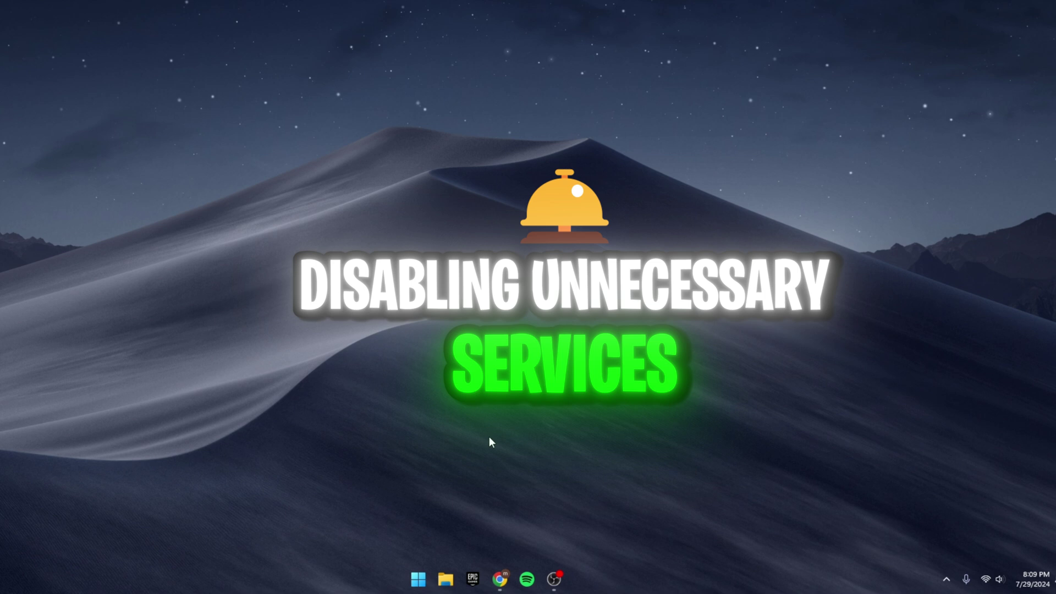
- Launch services.msc from the Run box to open the Services console
key(super+r)
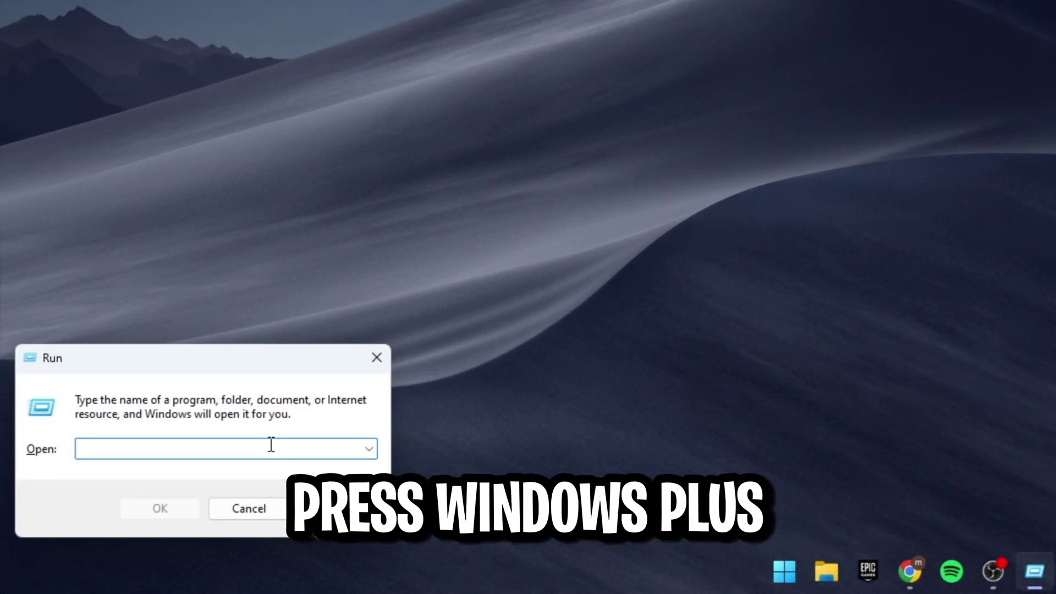
text(services.msc)
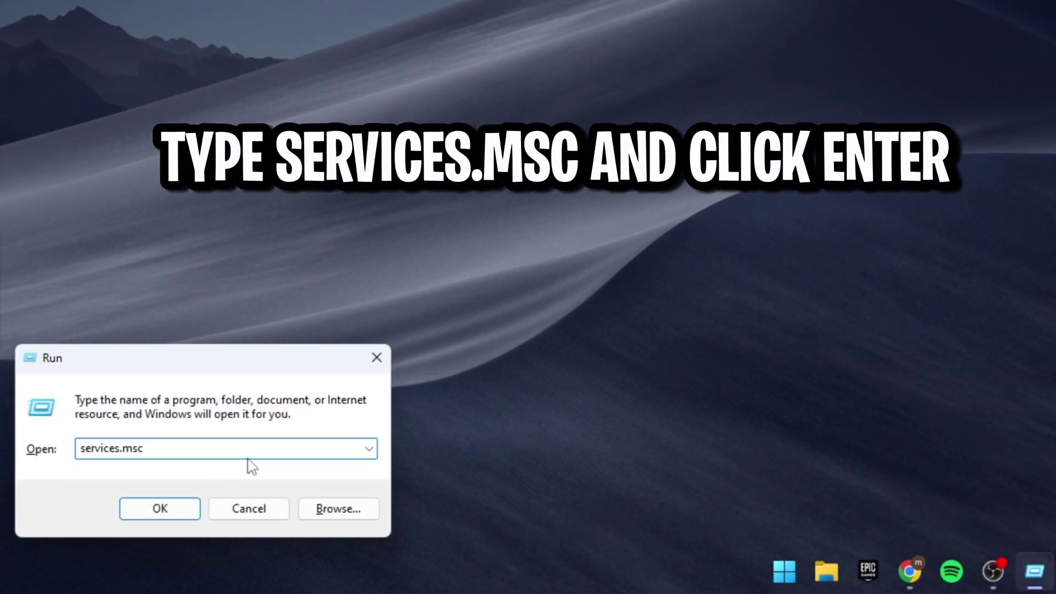
key(Return)
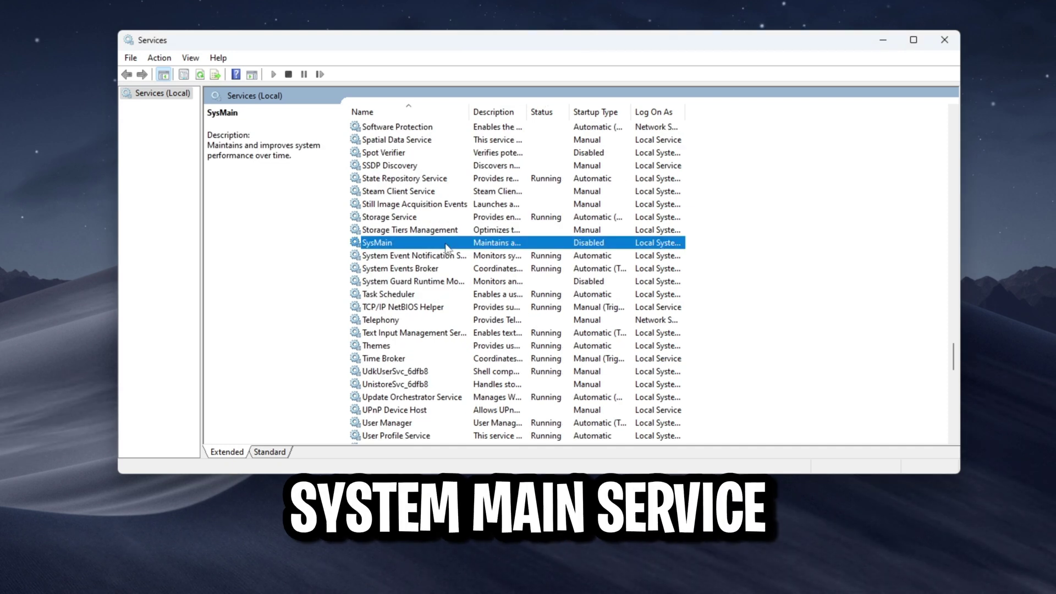
- Set the SysMain service's startup type to Disabled
right_click(447, 247)
click(480, 372)
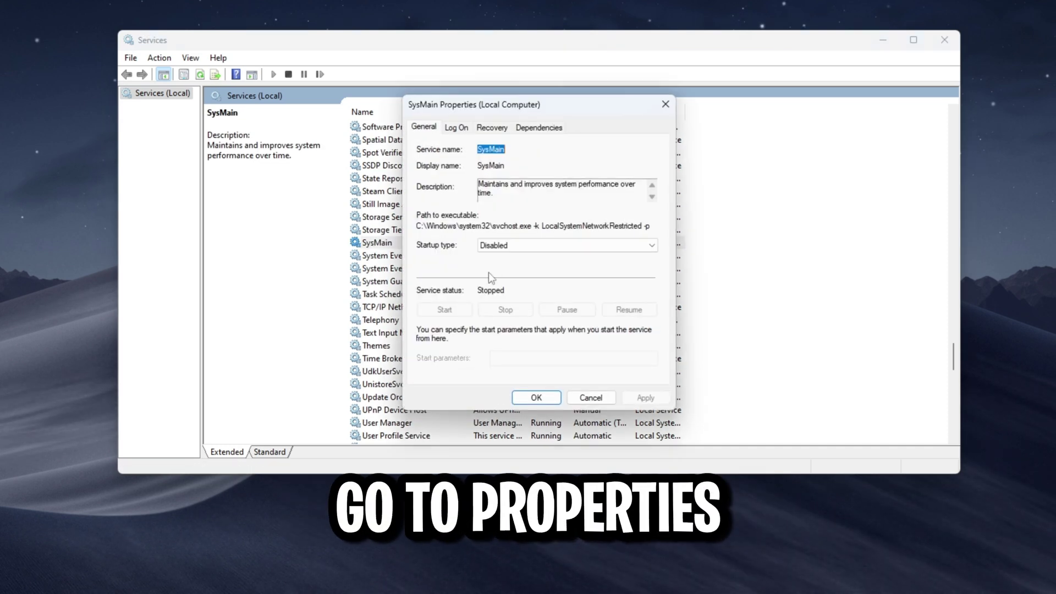
click(536, 397)
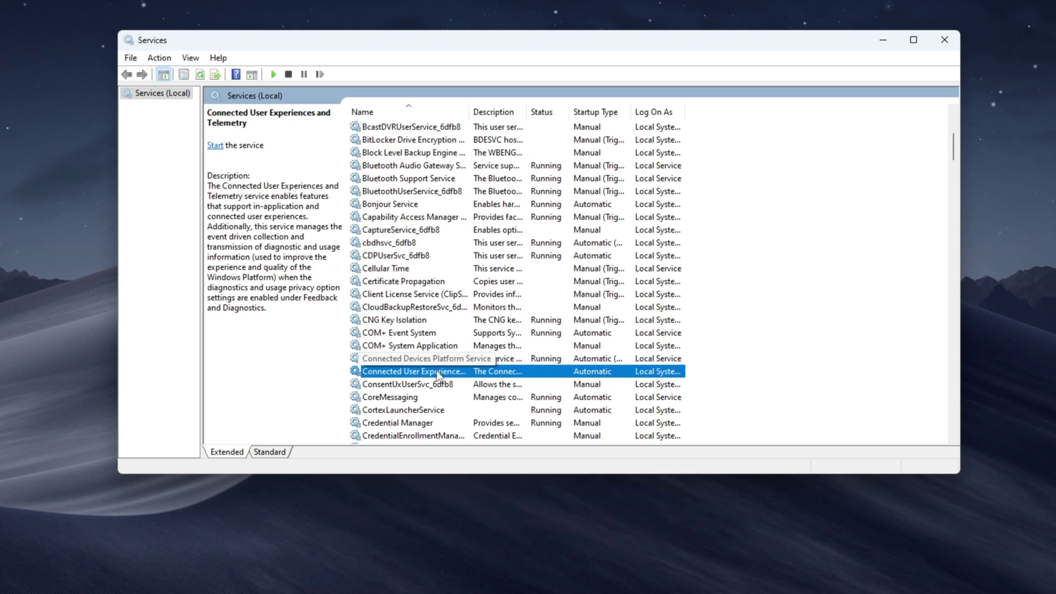
- Set Connected User Experiences and Telemetry's startup type to Disabled and apply it
right_click(439, 376)
click(473, 501)
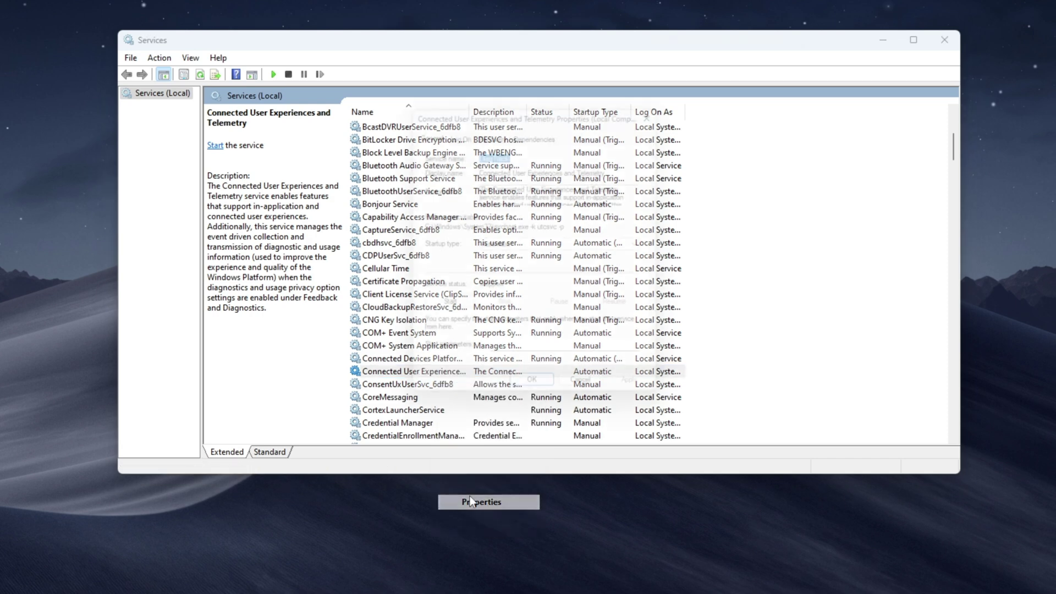
click(494, 246)
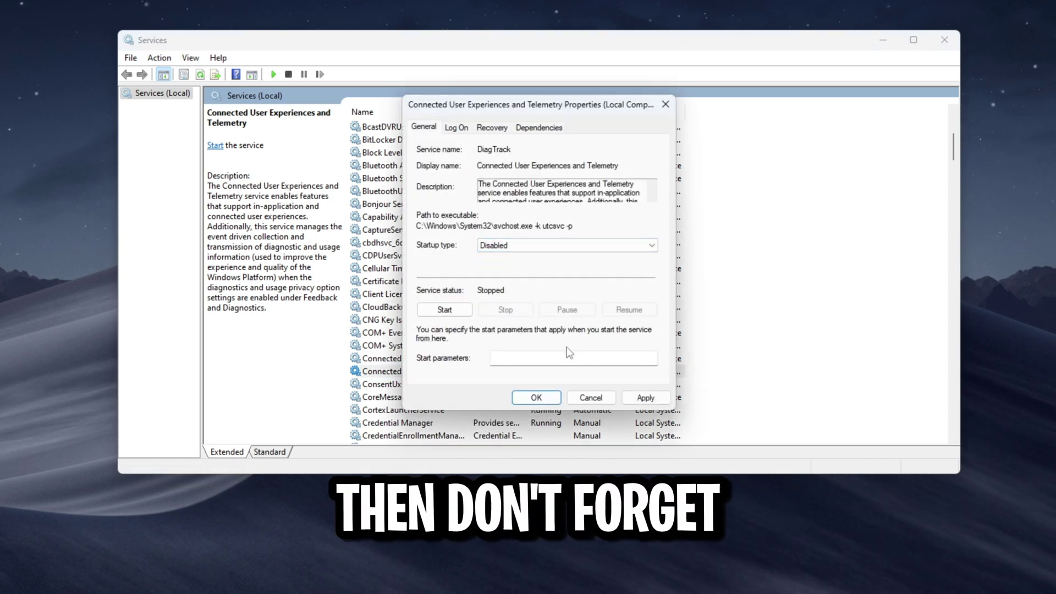
click(645, 397)
click(556, 400)
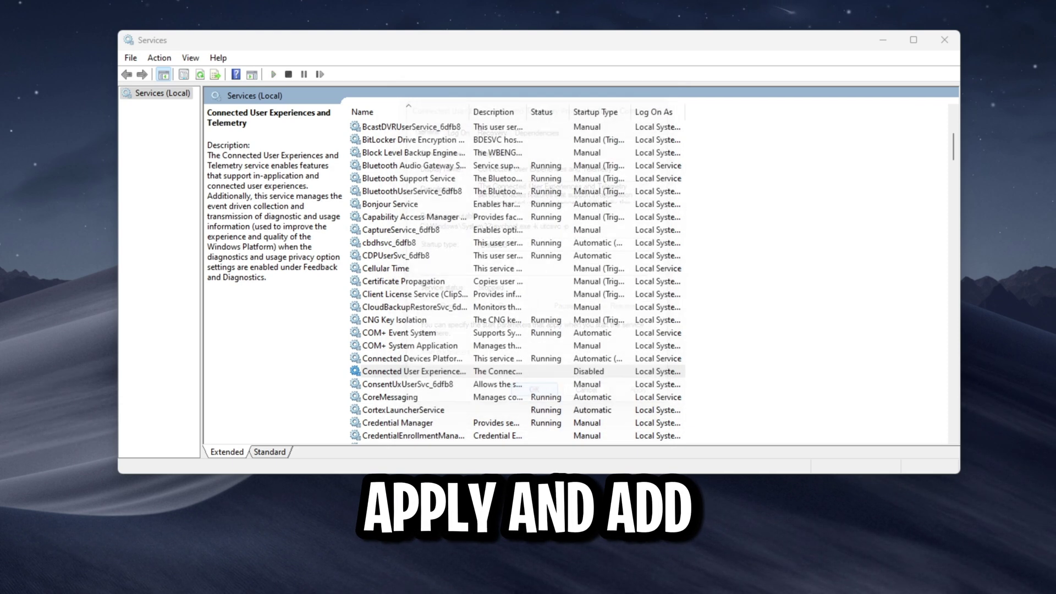
scroll(438, 346, down, 10)
click(437, 346)
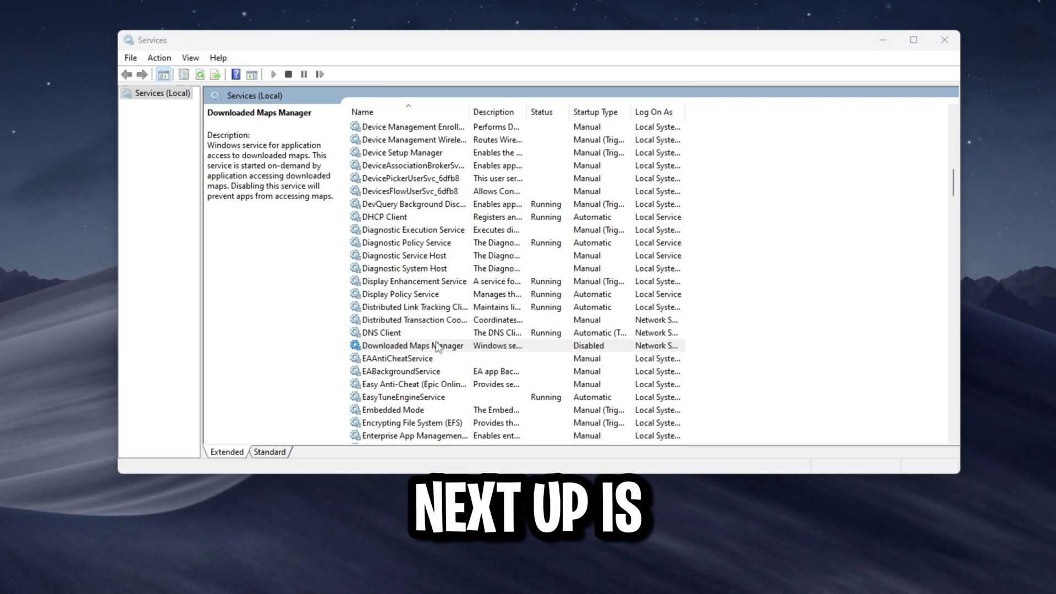
- Change the Windows Insider Service (wisvc) startup type from Manual to Disabled and apply
click(436, 347)
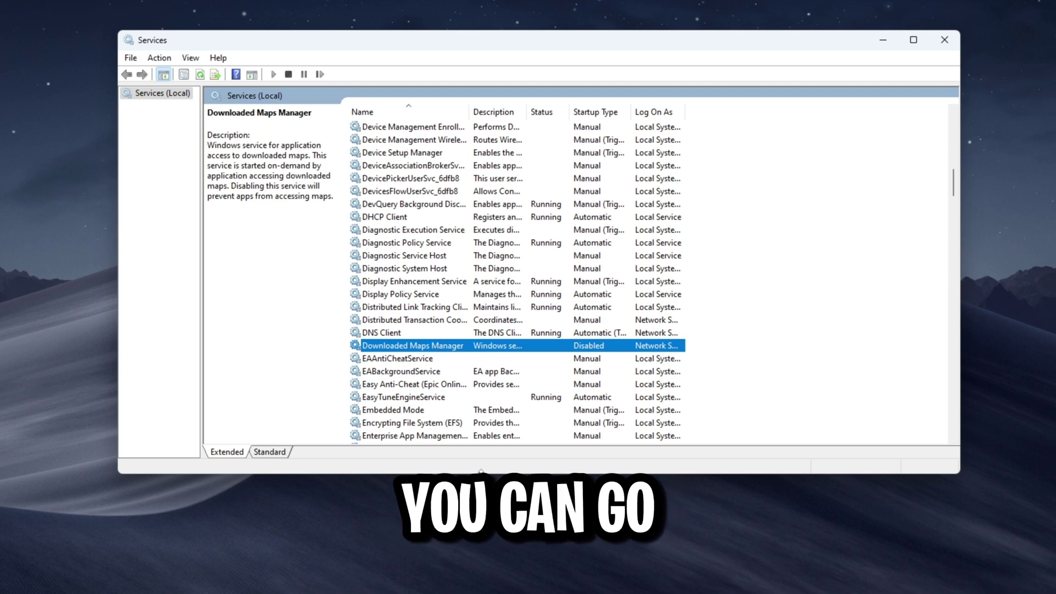
click(480, 477)
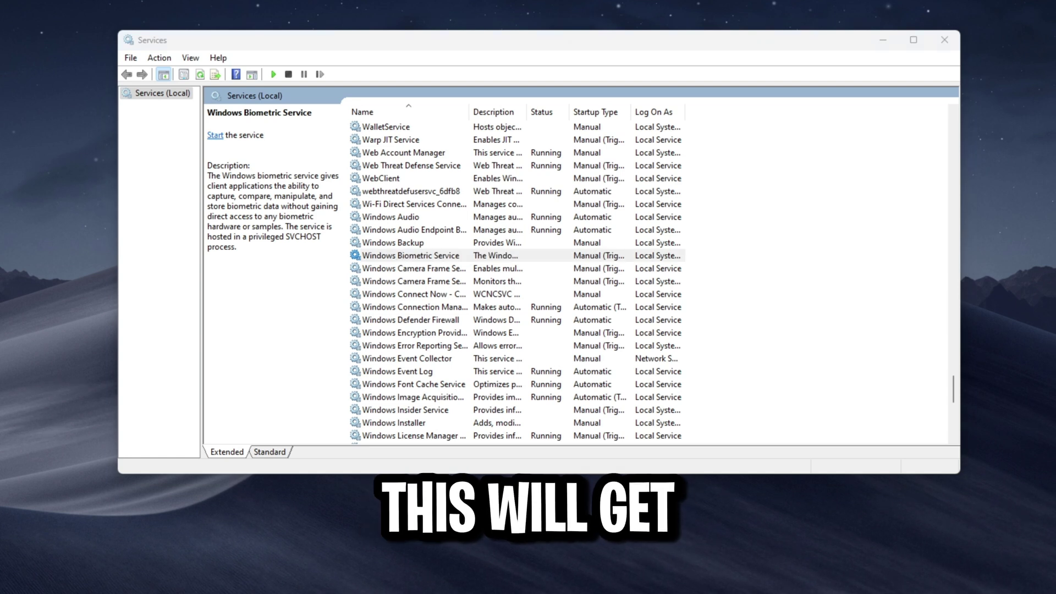
click(408, 409)
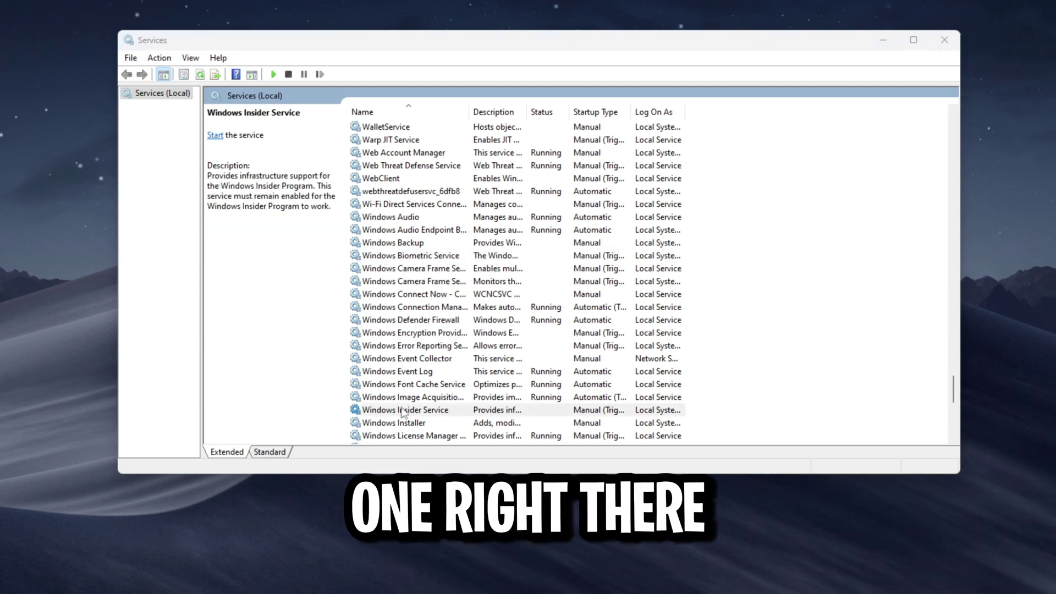
click(405, 413)
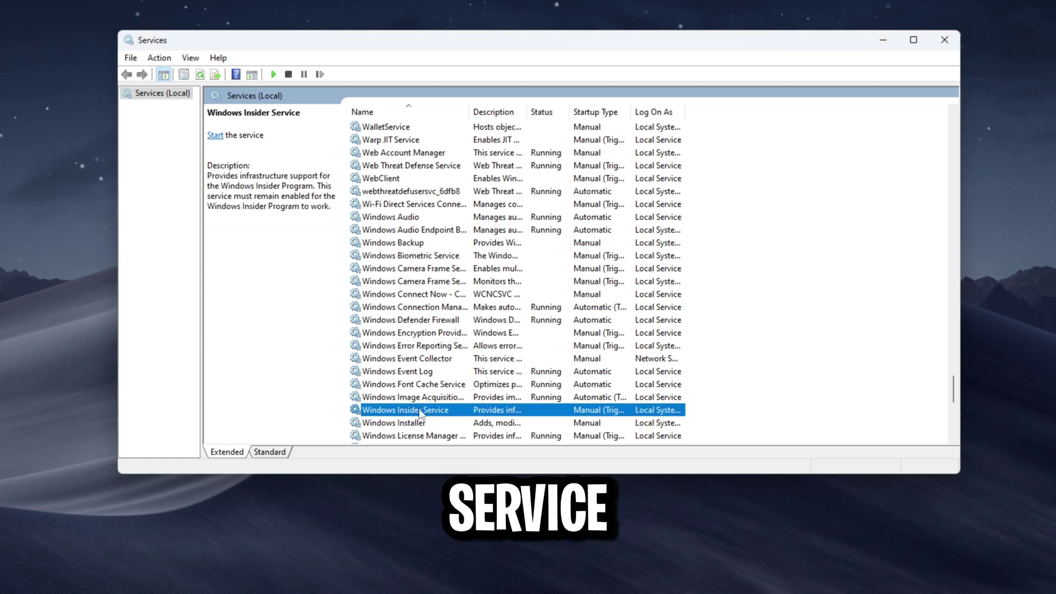
right_click(421, 414)
click(447, 540)
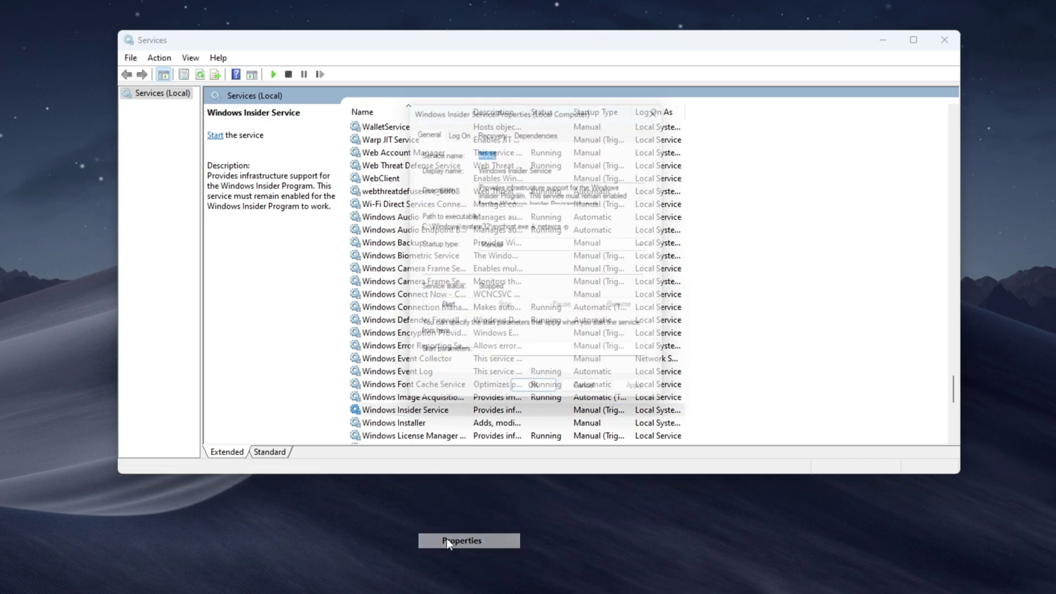
click(501, 245)
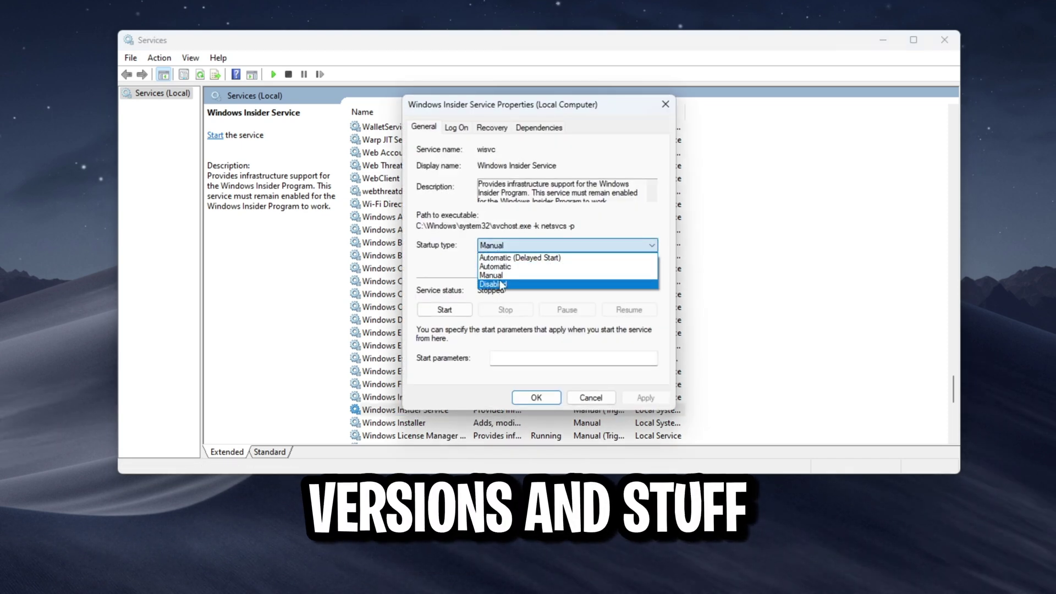
click(501, 284)
click(645, 397)
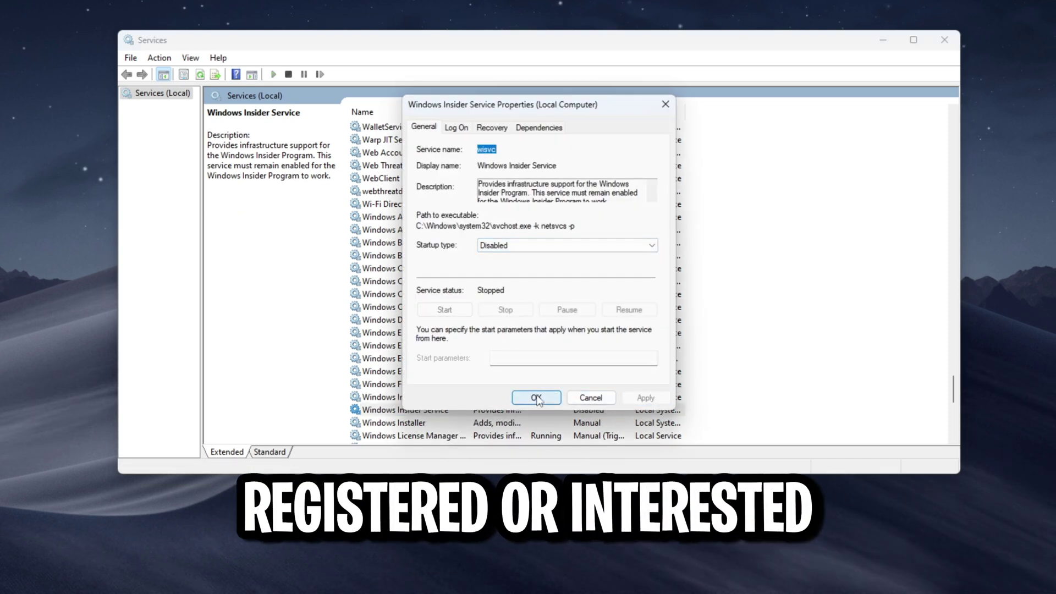
click(536, 398)
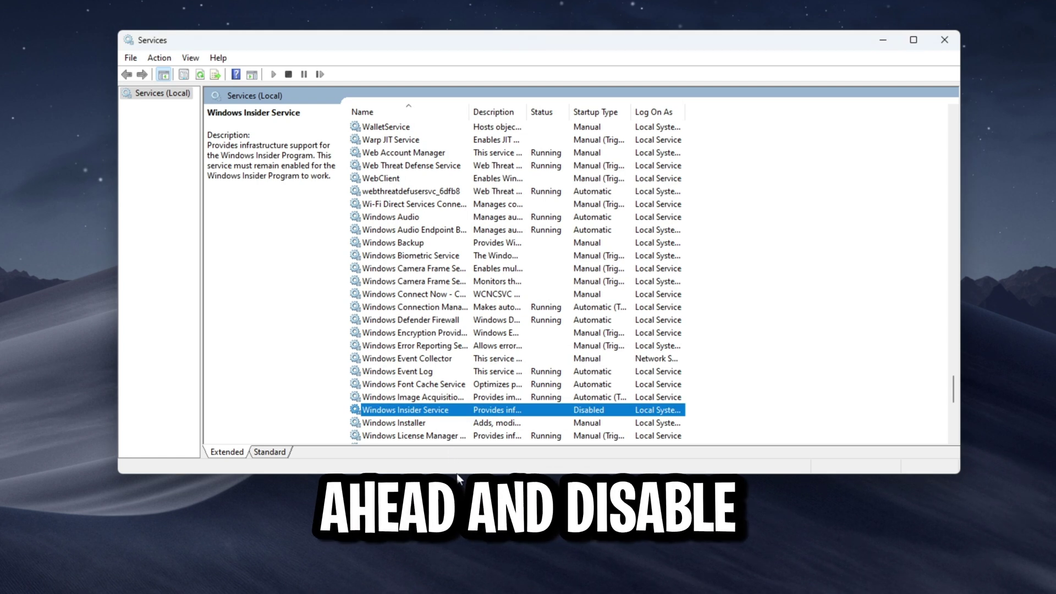